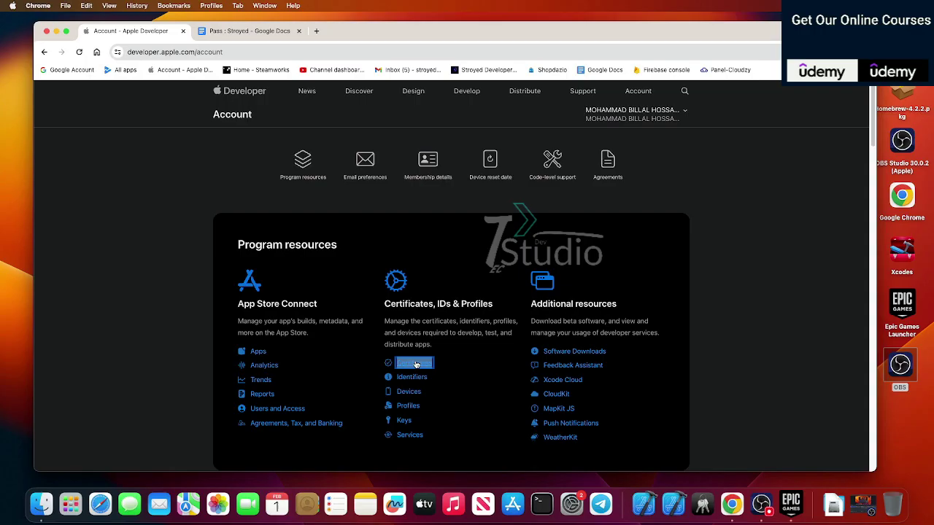
Continue with the Apple Distribution certificate to the CSR upload step, then bring up Keychain Access's Certificate Assistant
right_click(415, 364)
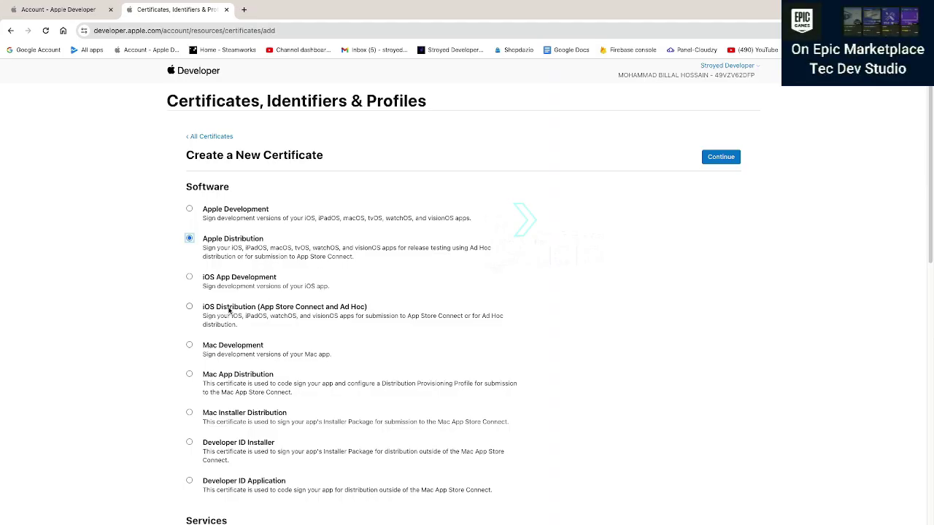
scroll(229, 310, down, 1)
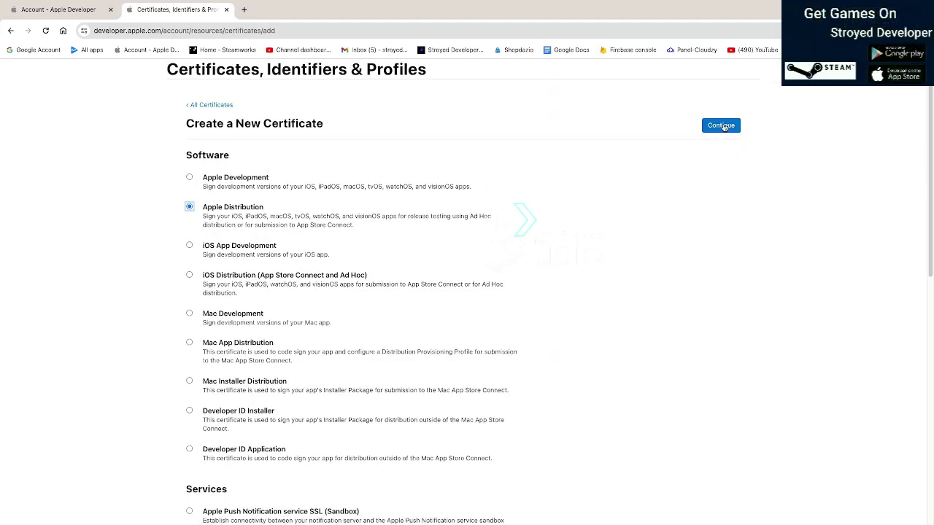
click(721, 126)
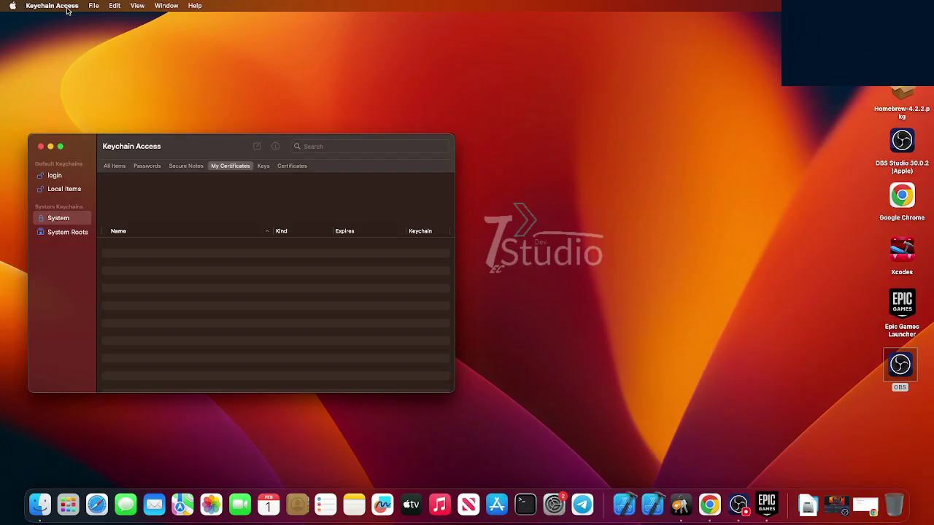
click(67, 7)
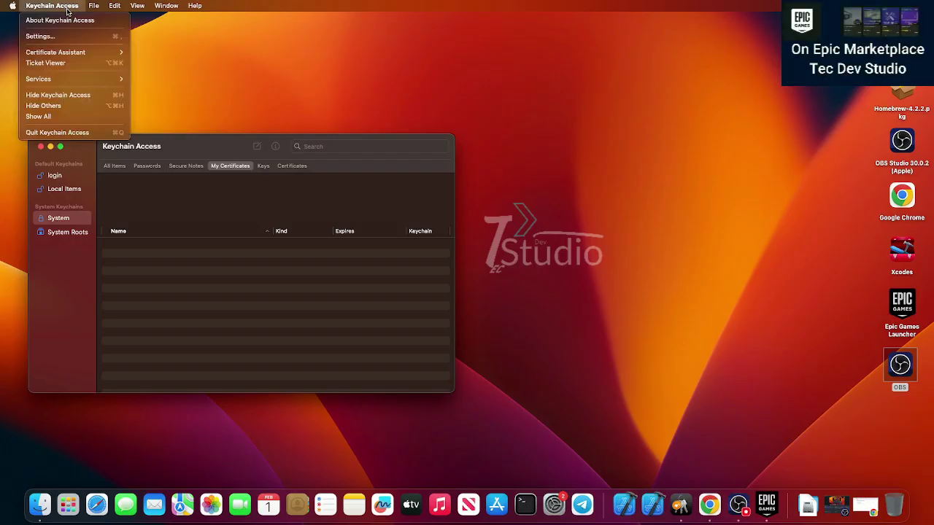
Request a certificate from a certificate authority, saved to the Desktop as stroyedSigningRequest.certSigningRequest
mouse_move(76, 53)
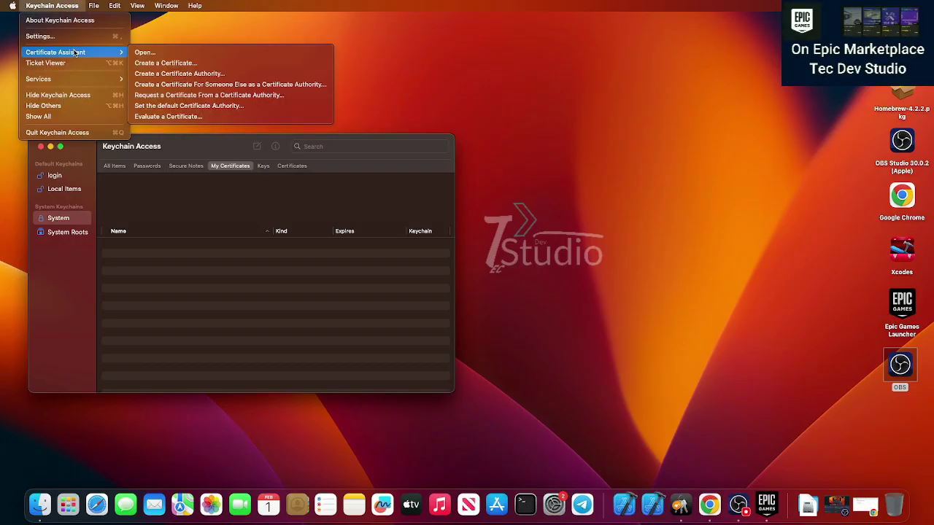
click(225, 94)
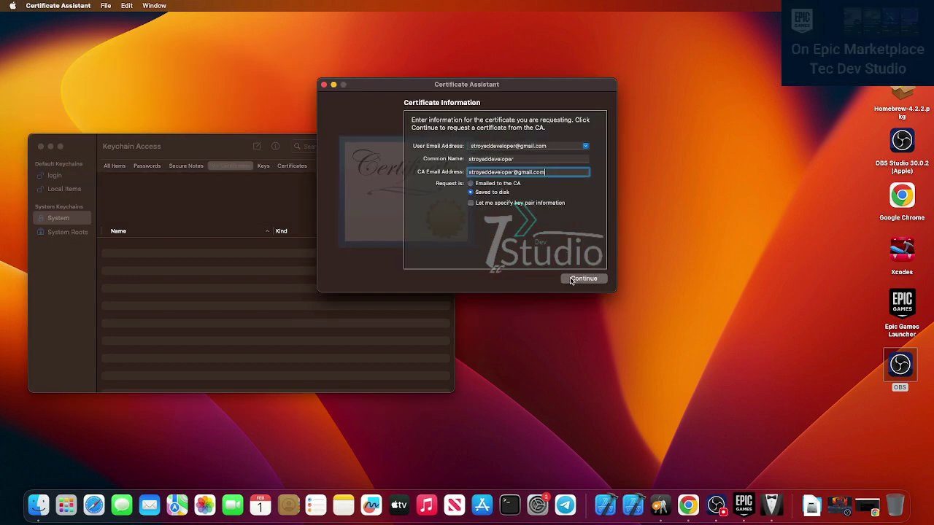
click(572, 279)
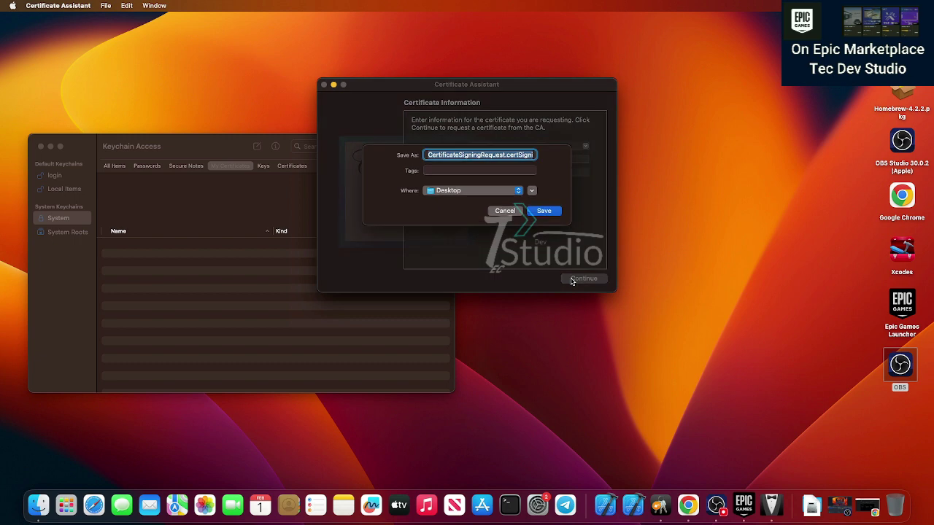
click(505, 155)
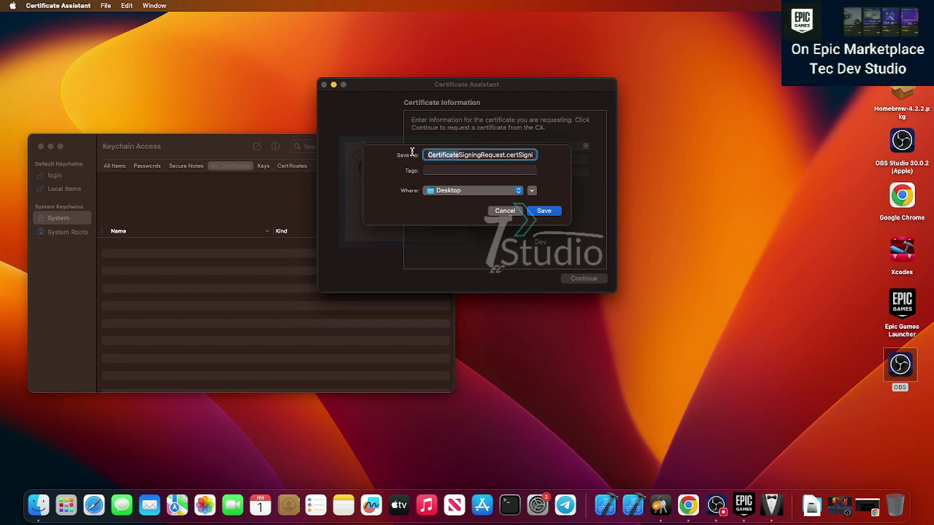
key(BackSpace)
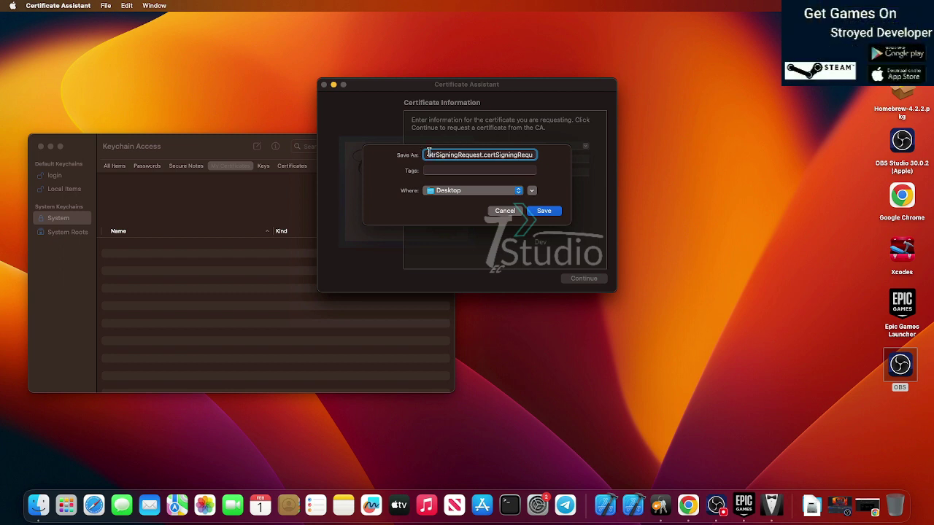
text(ed)
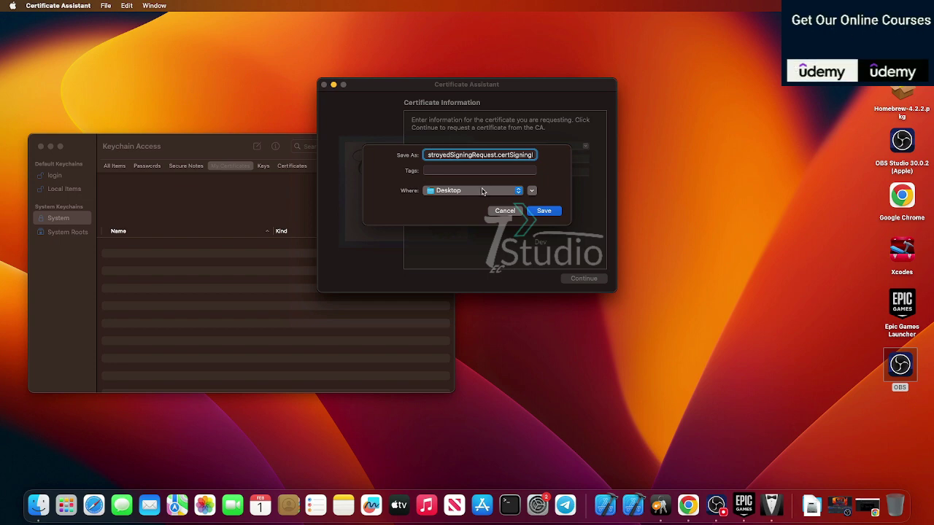
click(540, 213)
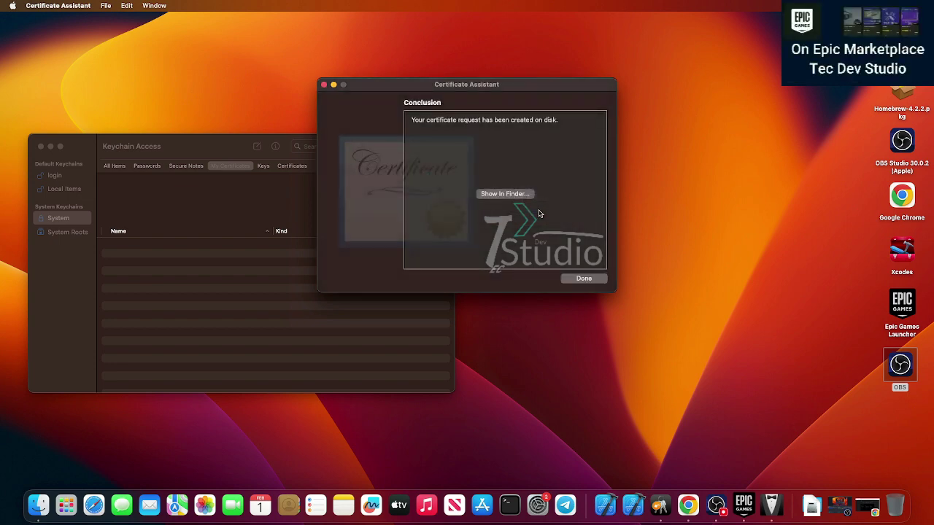
click(571, 279)
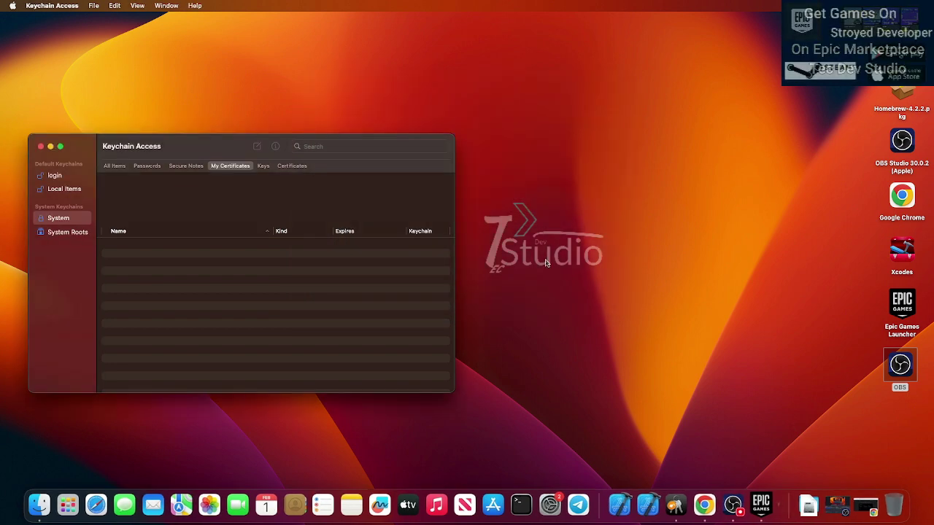
Upload stroyedSigningRequest.certSigningRequest to issue the distribution certificate, then begin registering a new identifier
click(216, 223)
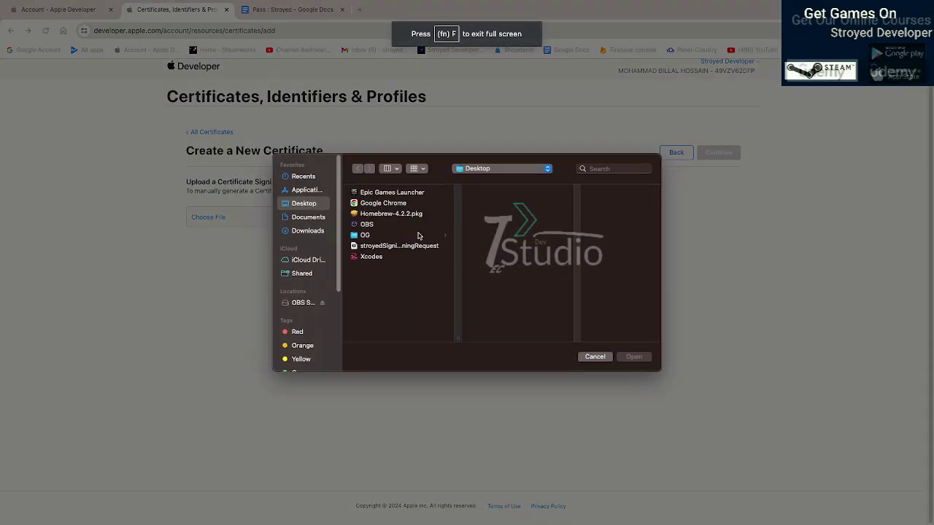
click(408, 246)
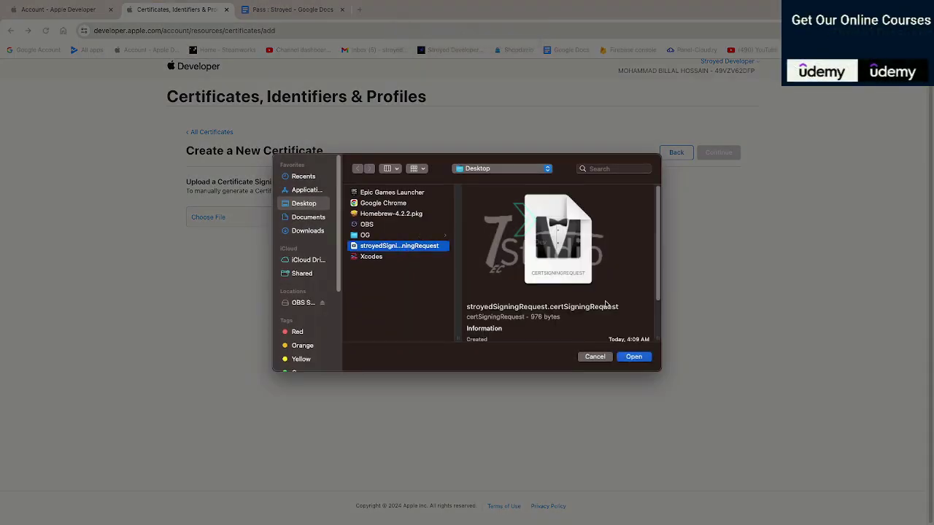
click(634, 357)
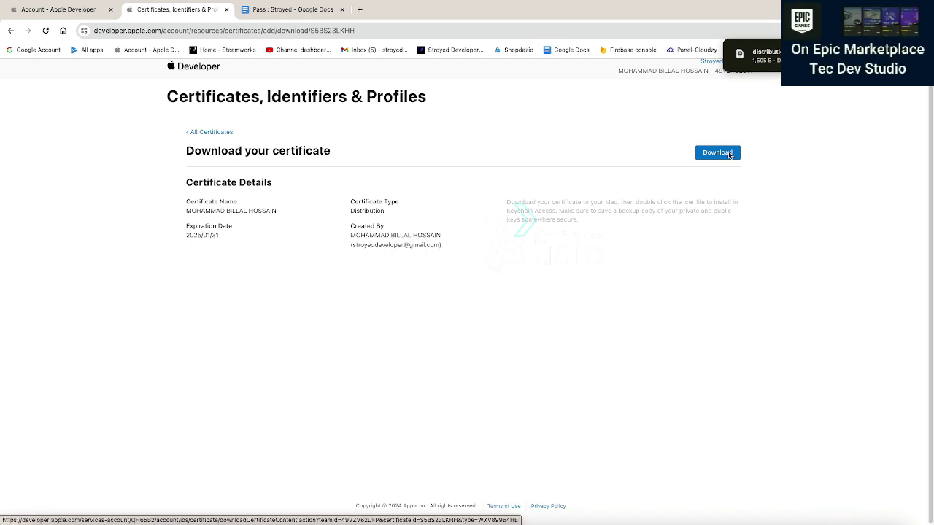
click(323, 142)
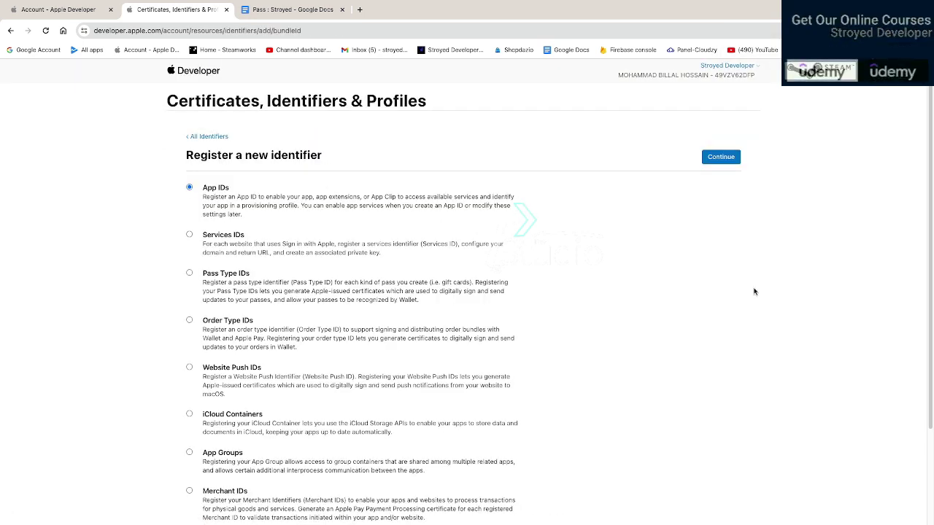
Choose an App ID of type App with a wildcard bundle ID
scroll(431, 213, down, 1)
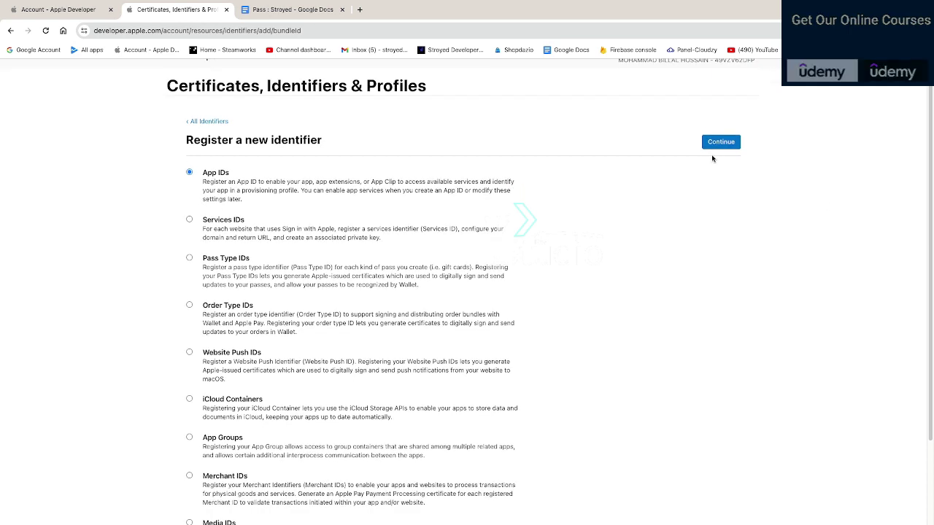
click(725, 144)
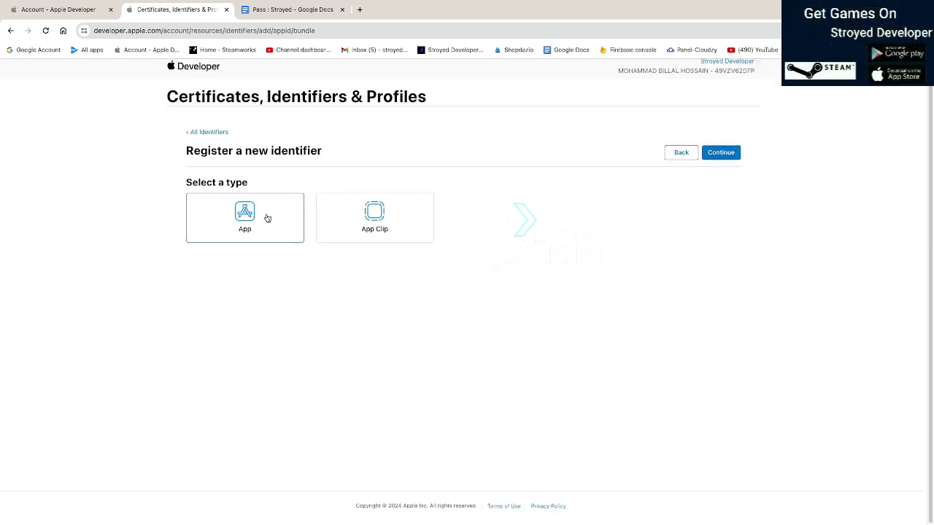
click(734, 155)
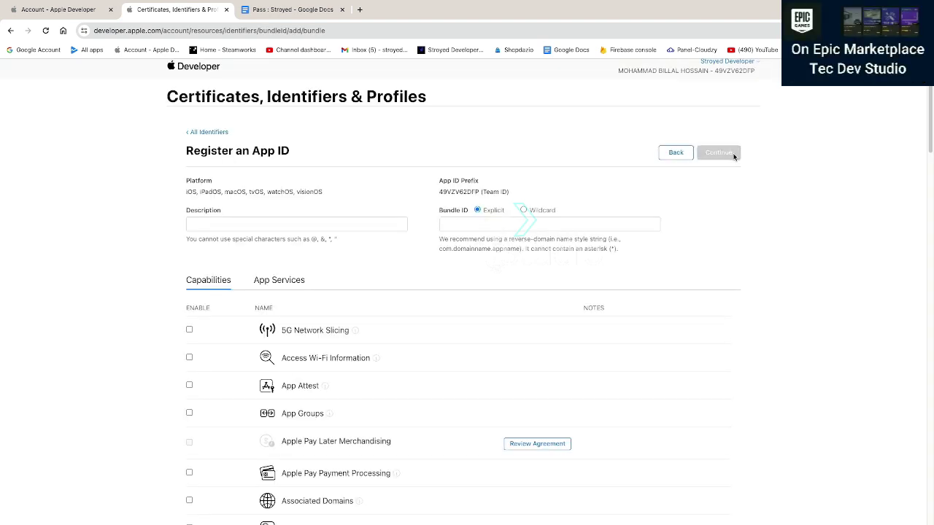
click(523, 211)
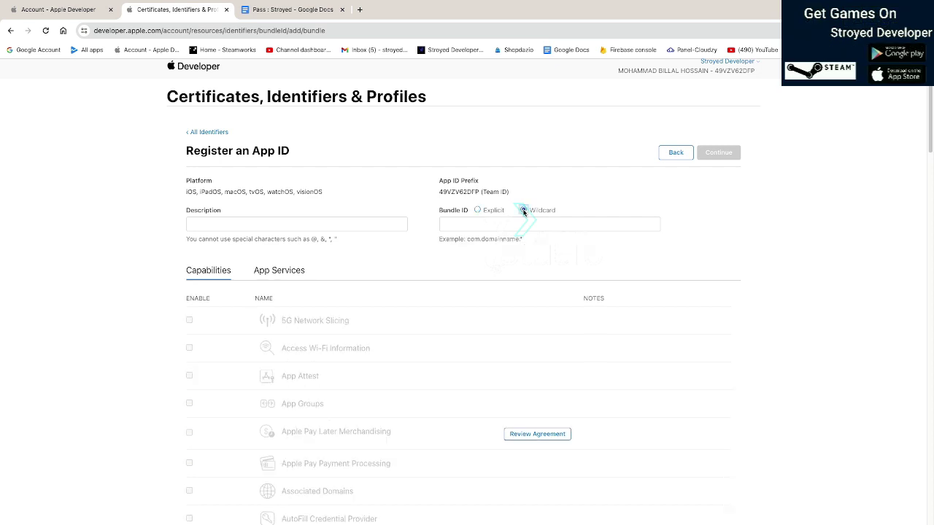
Enter description unrealenginebestgraphicgame and bundle ID com.stroyed.mobiles, then register the App ID
click(318, 225)
text(unrealenginebestgraphicgame)
click(475, 224)
right_click(475, 220)
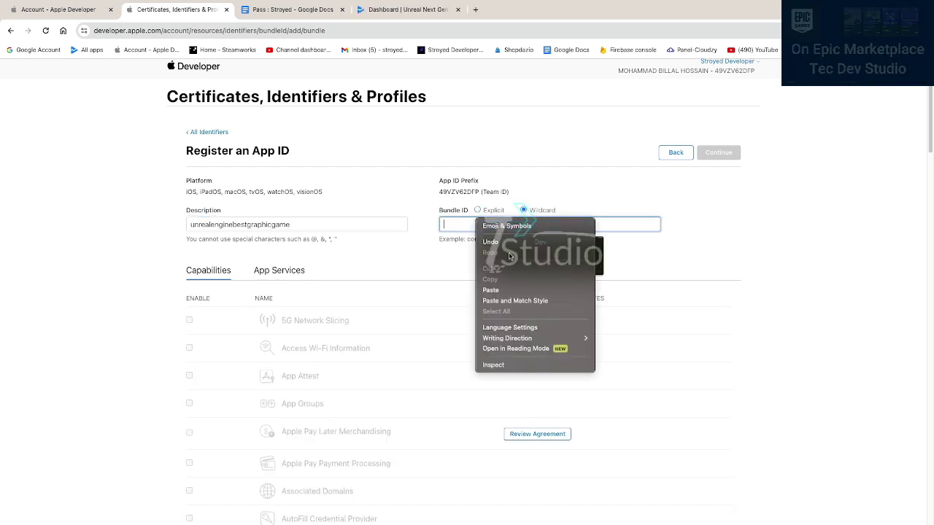
click(499, 284)
text(com.stroyed.mobiles)
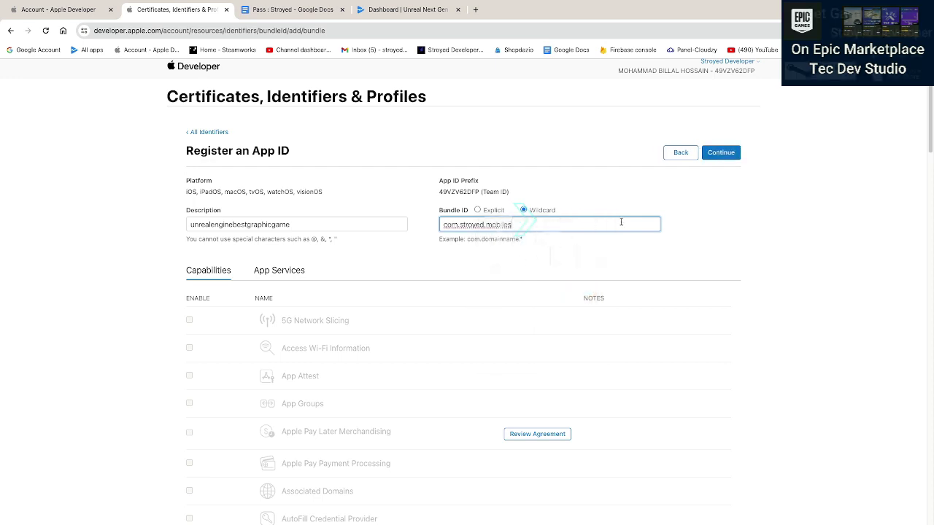
click(720, 153)
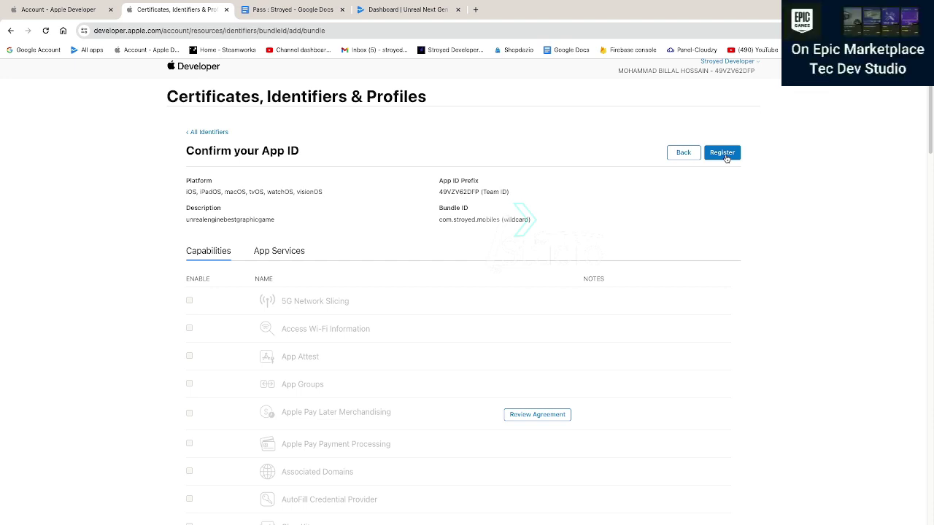
click(726, 158)
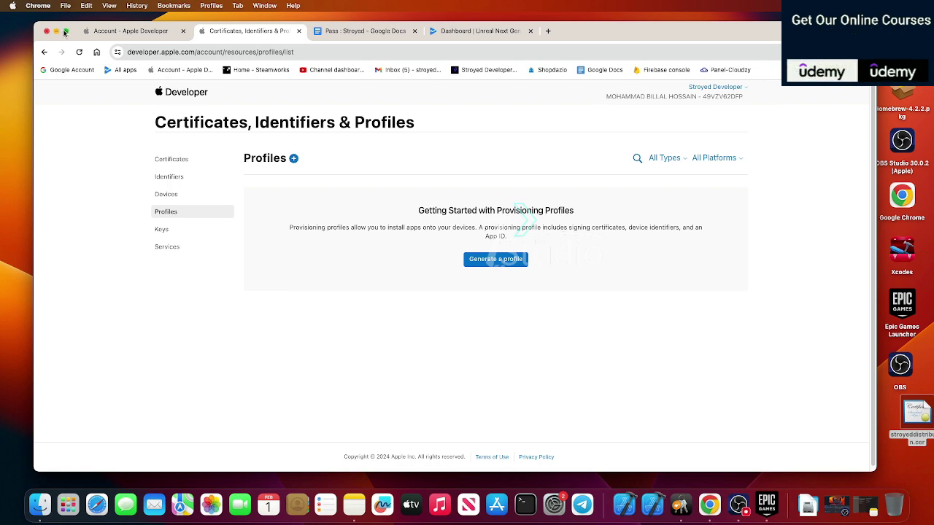
Start a new provisioning profile of type App Store Connect distribution
click(64, 32)
click(495, 241)
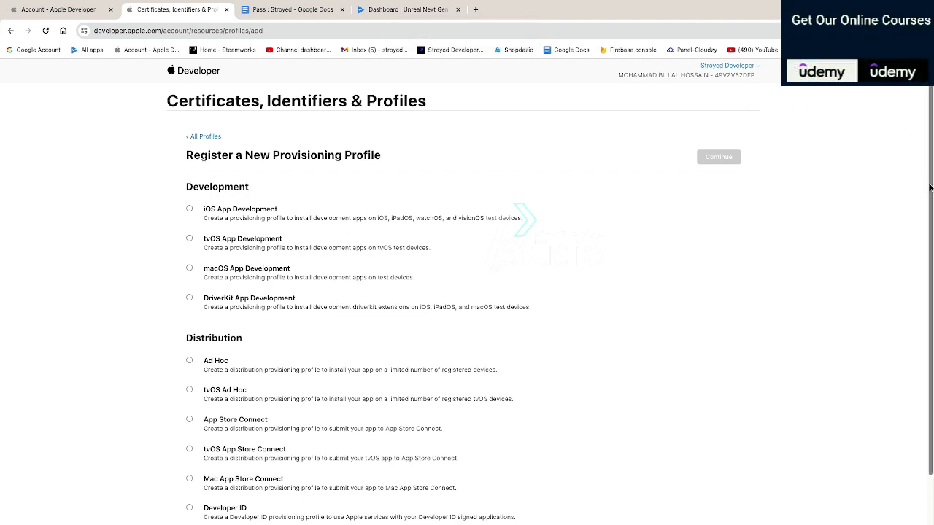
scroll(596, 270, down, 2)
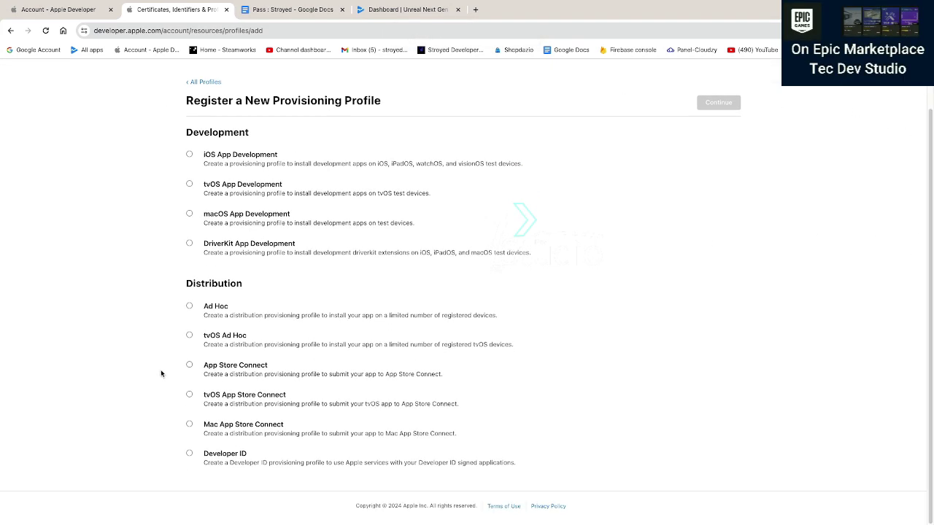
click(189, 365)
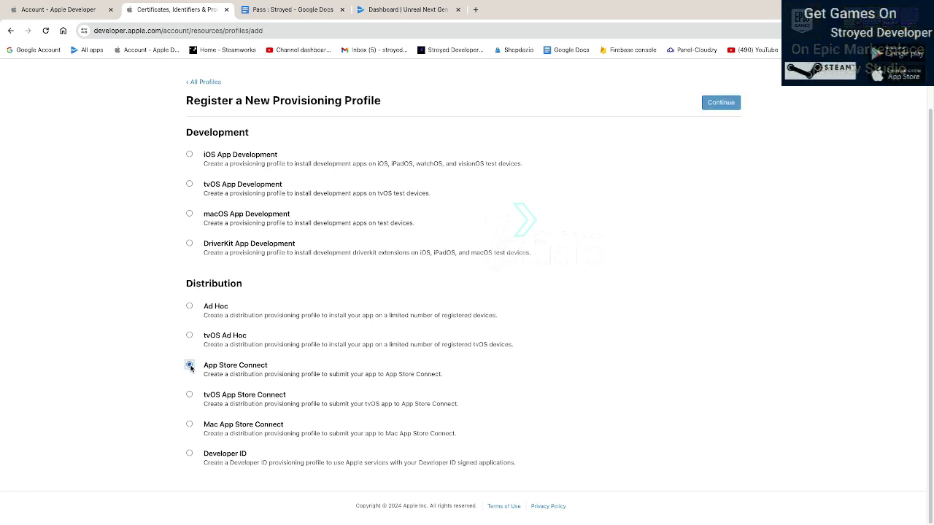
click(729, 107)
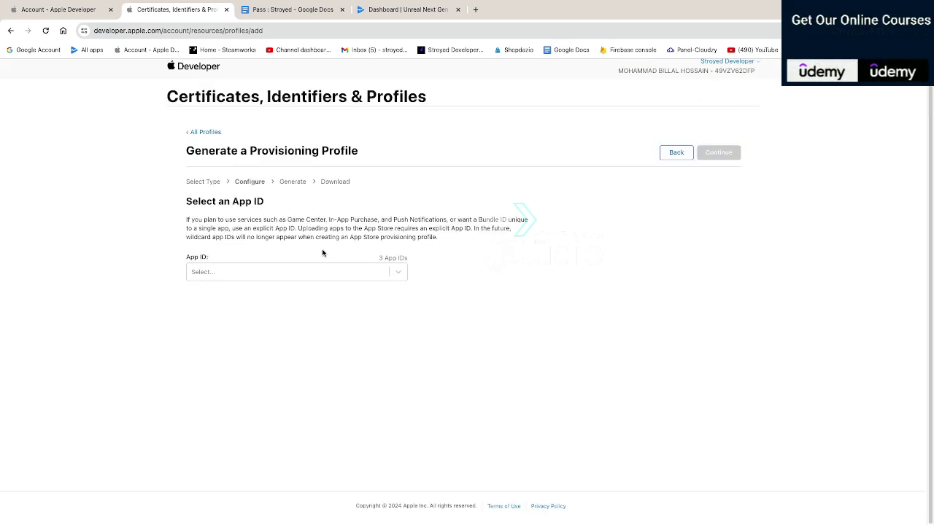
Assign the unrealenginebestgraphicgame App ID and the distribution certificate to the profile
click(386, 272)
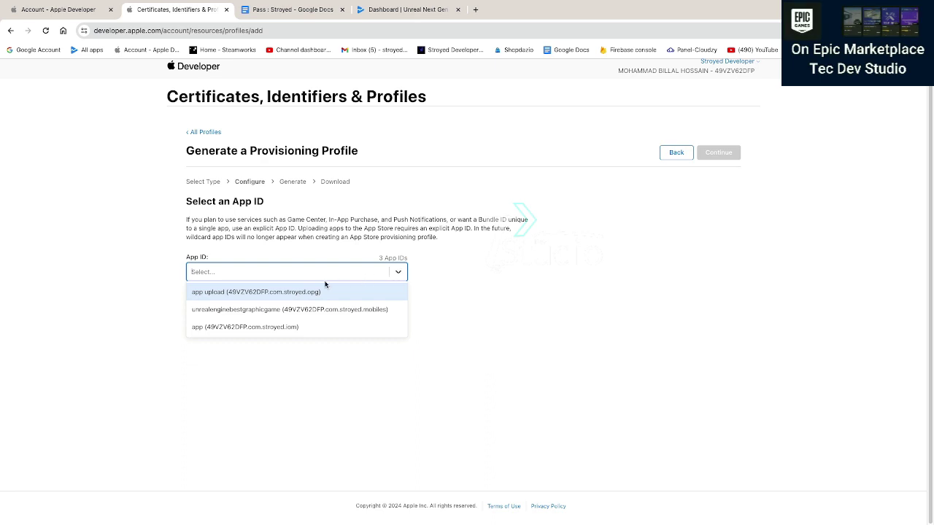
click(262, 314)
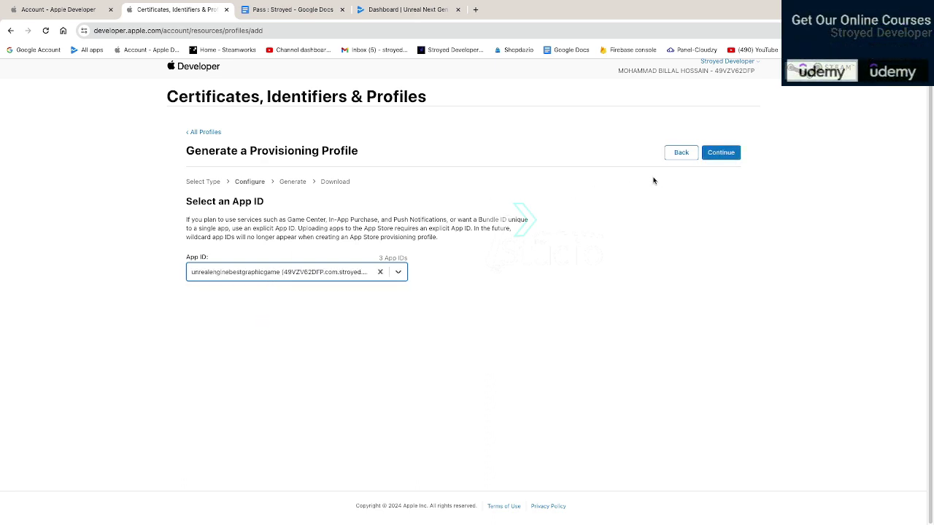
click(718, 160)
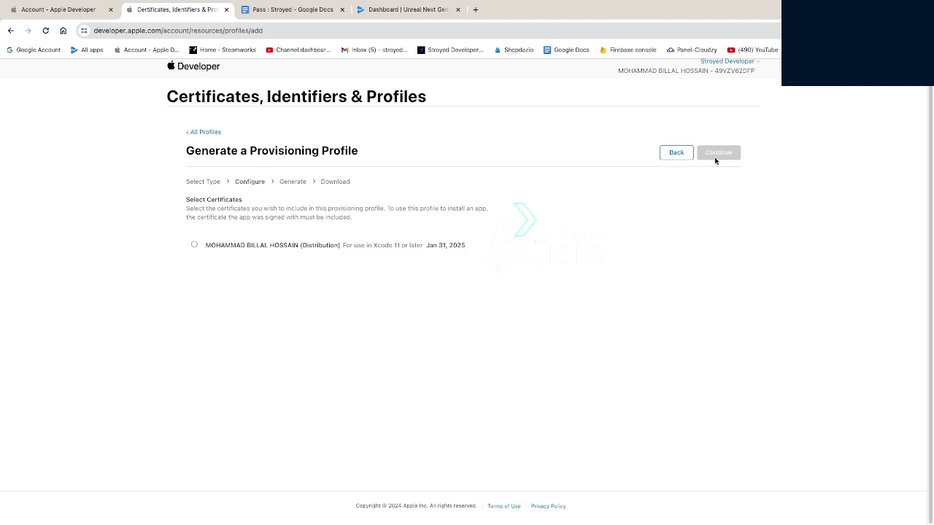
click(224, 245)
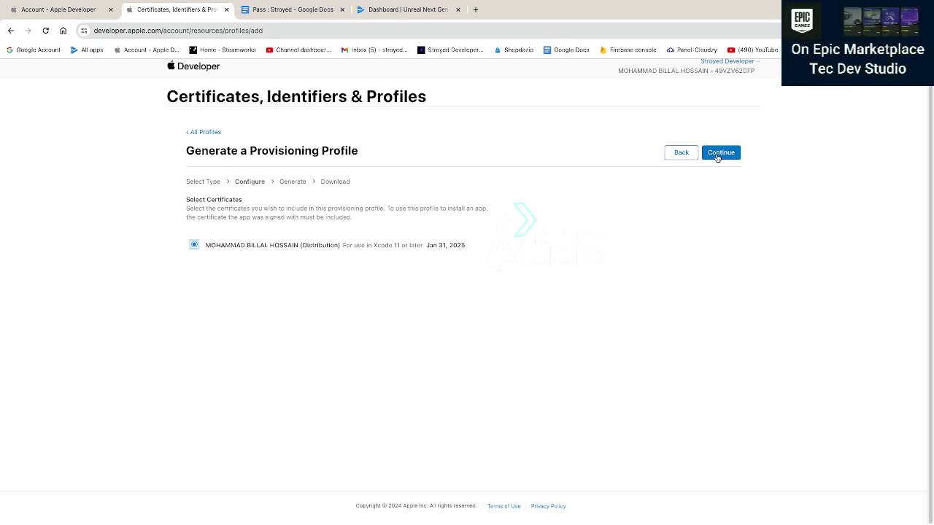
click(717, 157)
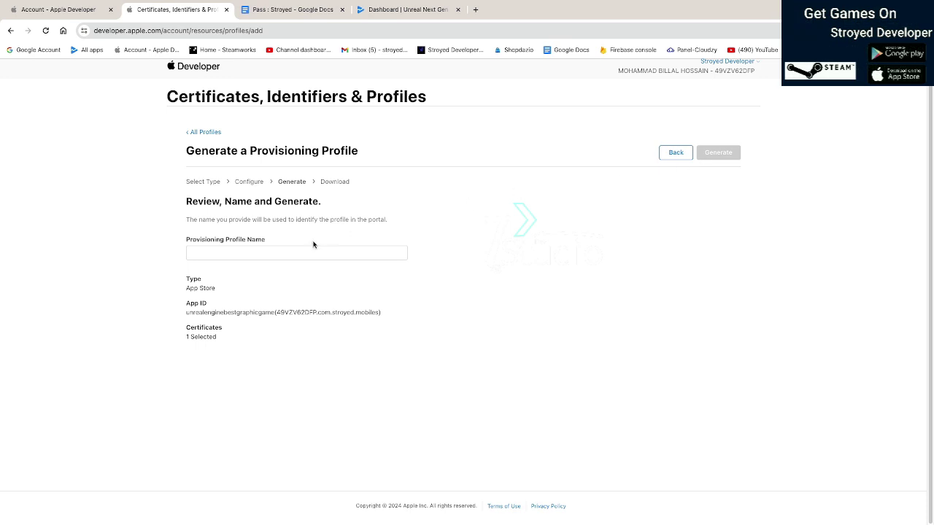
Name the profile 'Unreal Next Gen Mobile 5', generate and download it, and return to the Account page
click(272, 256)
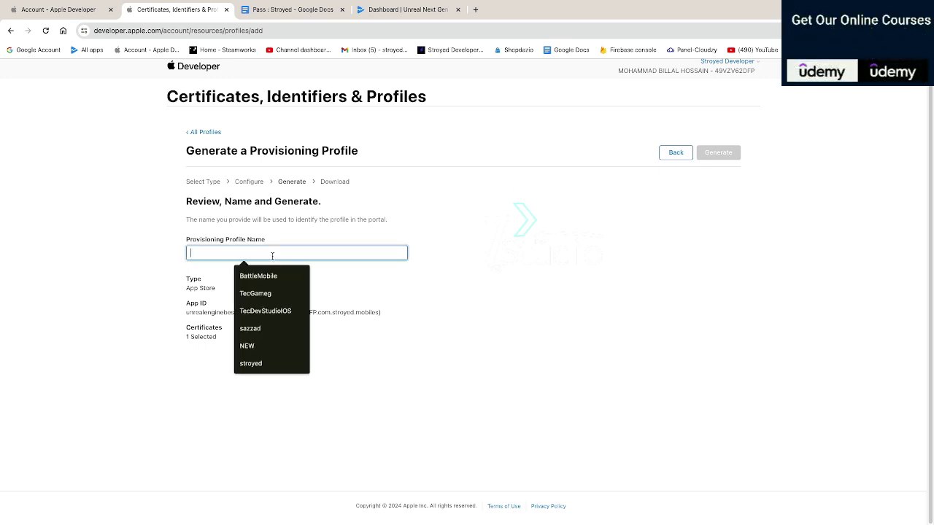
text(Unr)
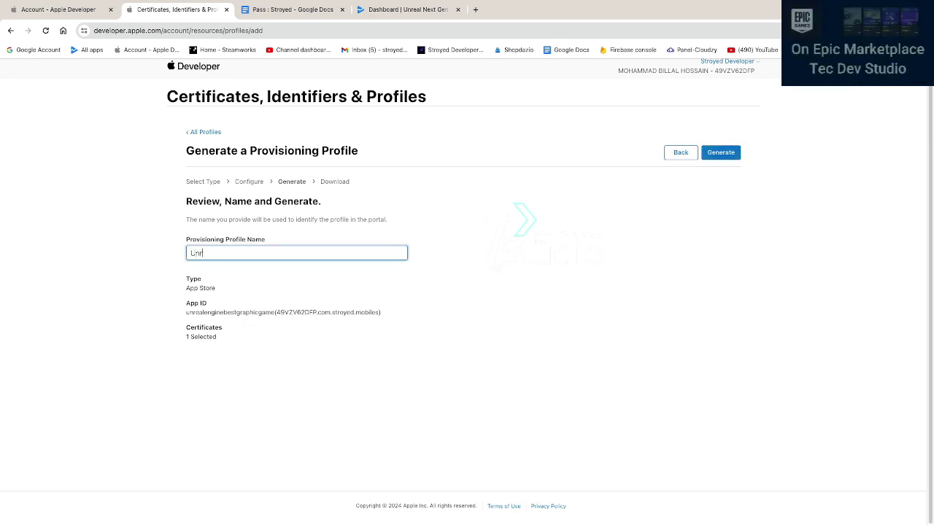
text(eal N)
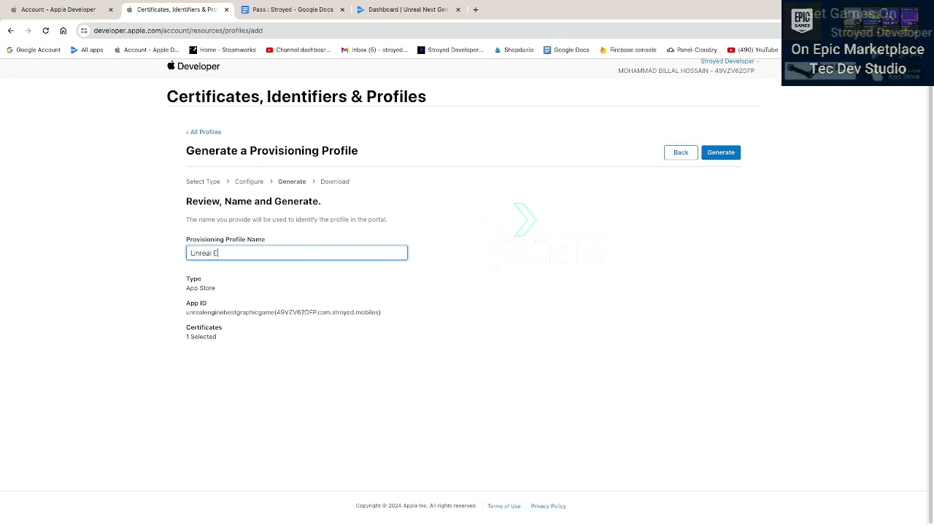
text(ex)
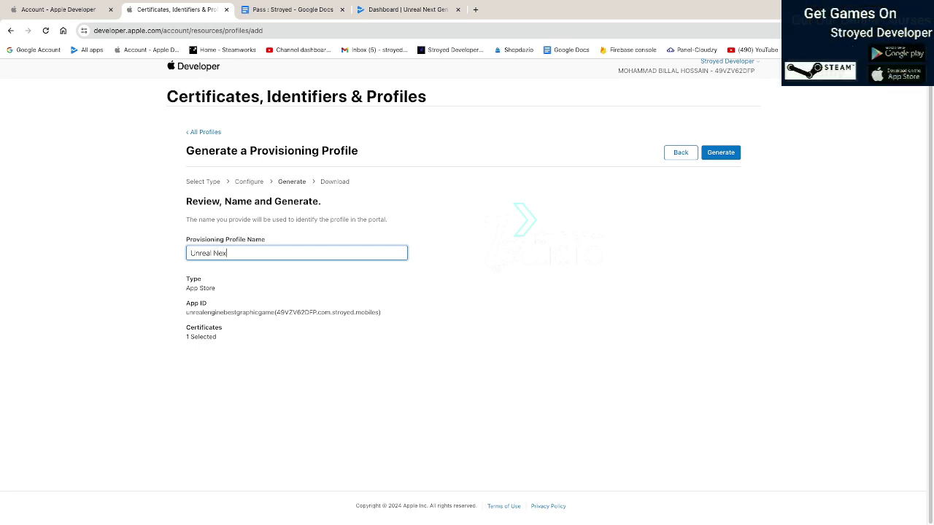
text(t Gen)
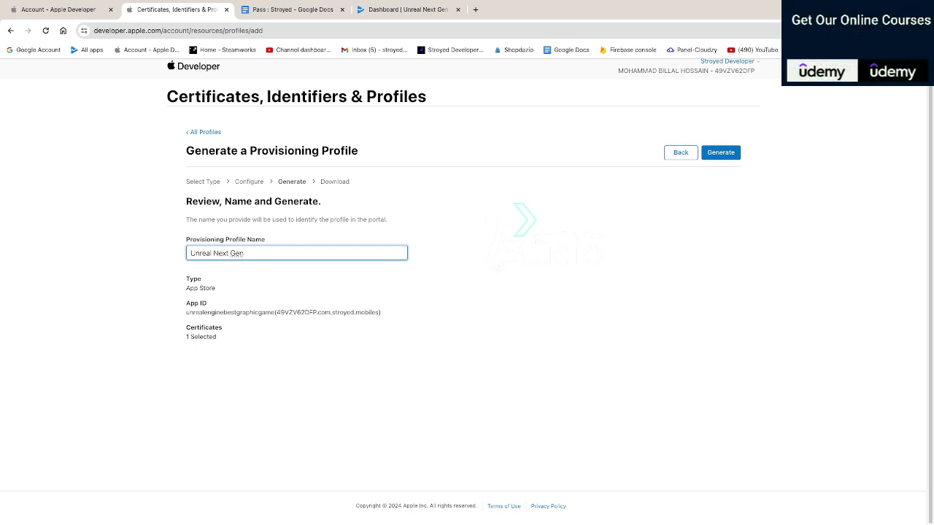
text( Mobile 5)
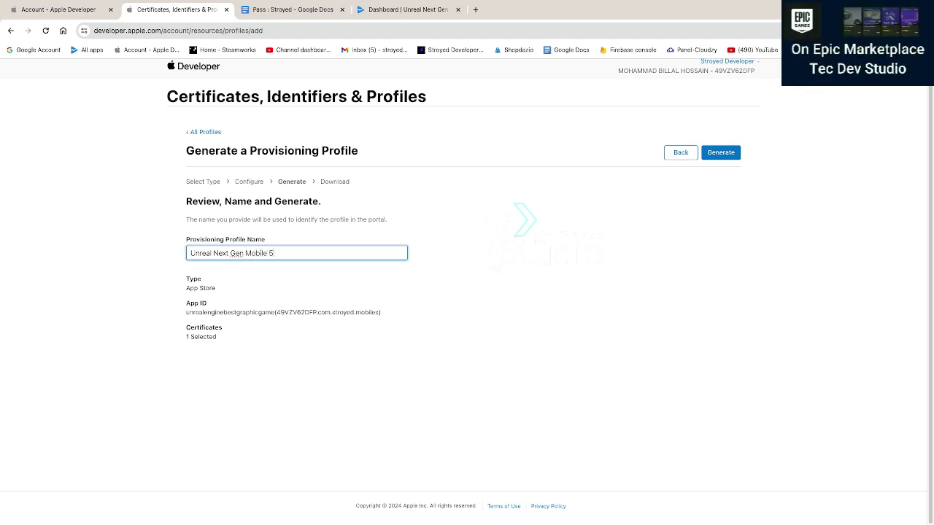
click(721, 155)
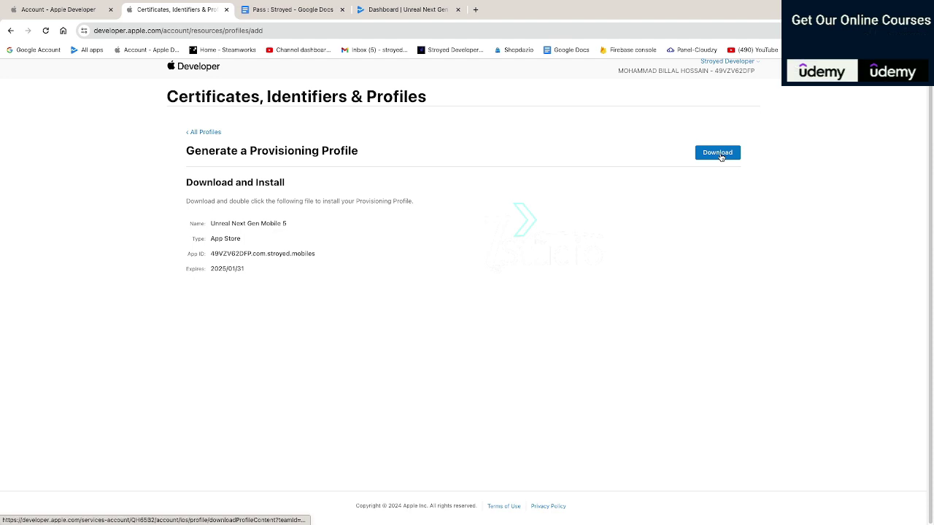
click(719, 155)
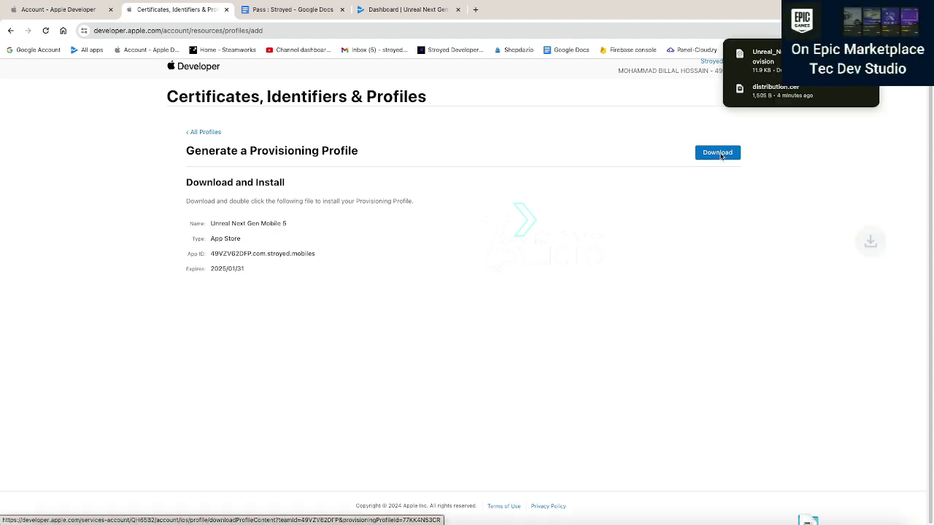
key(ctrl+shift+Tab)
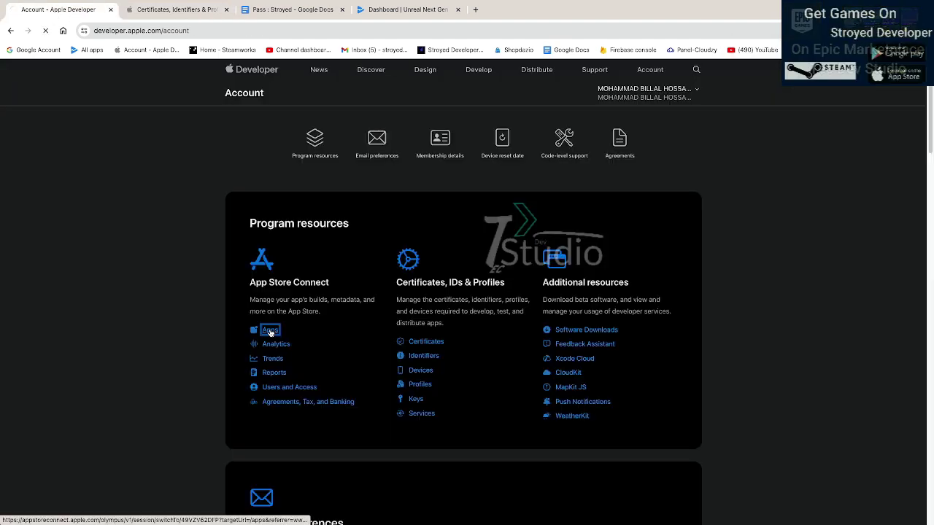
Begin adding a new iOS app from the App Store Connect apps list
click(269, 330)
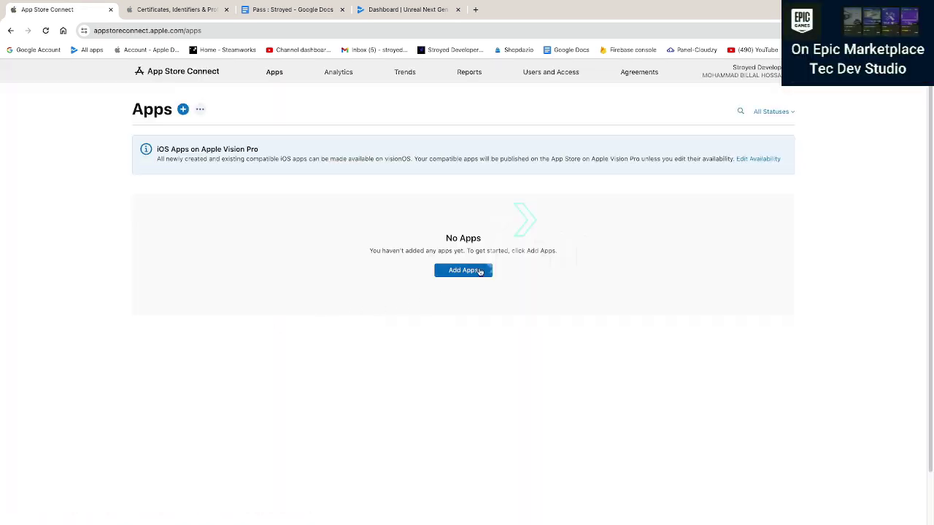
click(482, 271)
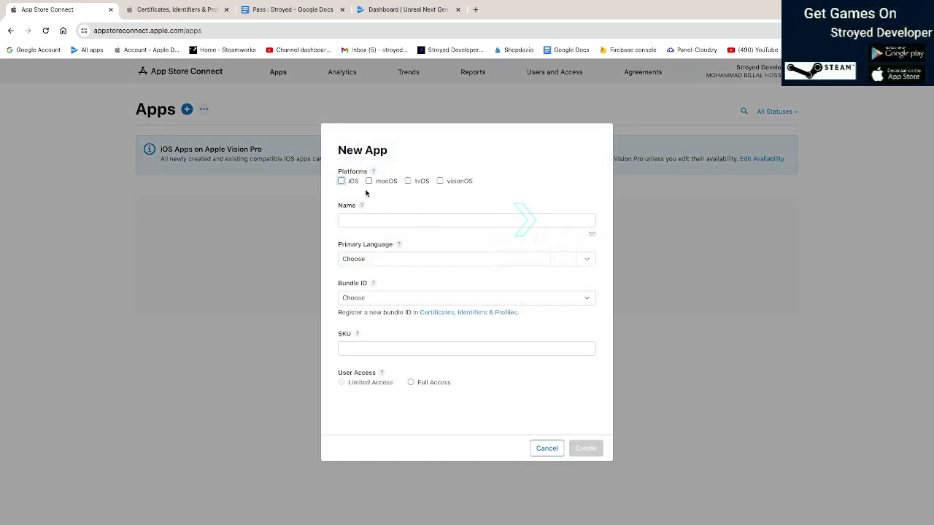
click(341, 182)
text(Unreal Next Gen Mobile 5)
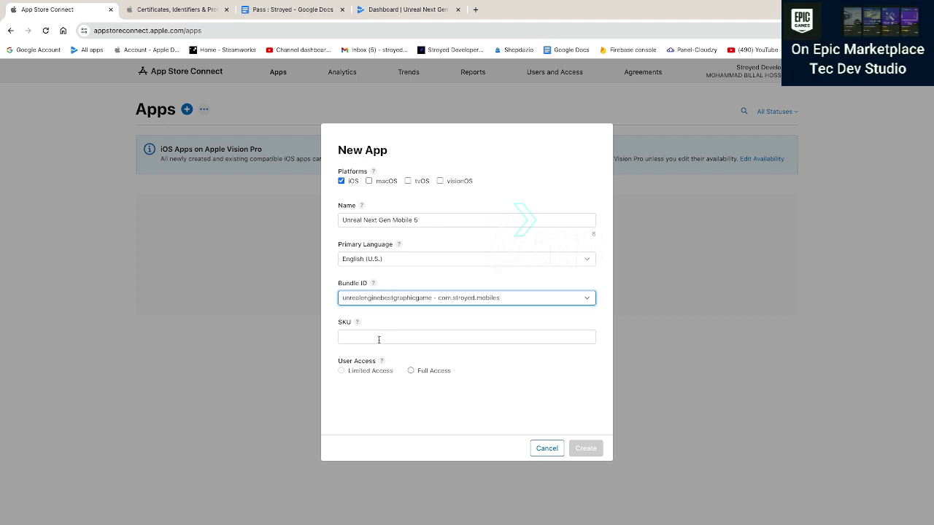
Give the new app full user access and enter the SKU stroyednextgen
click(411, 371)
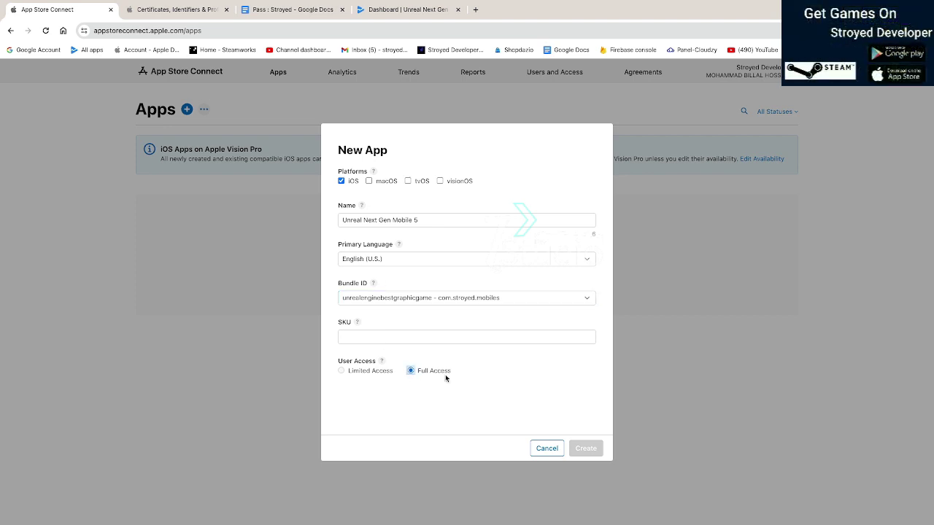
click(443, 338)
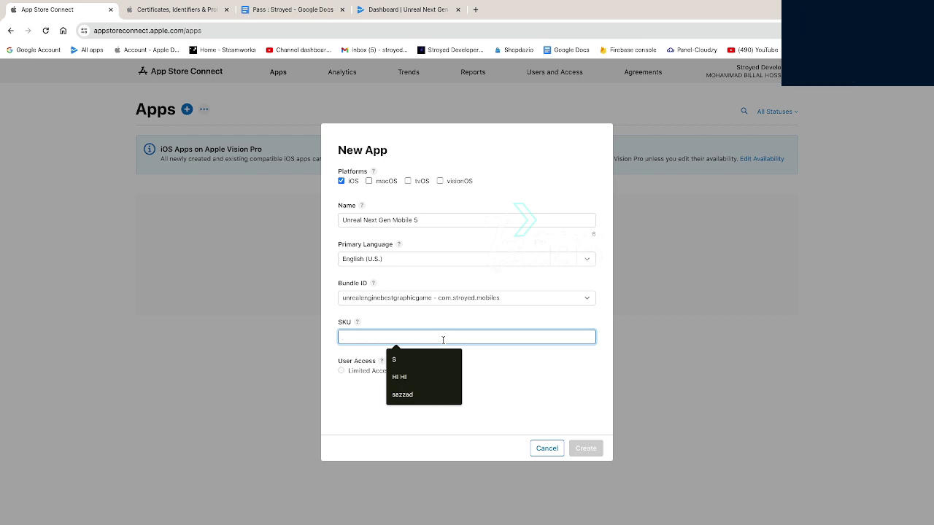
text(moo)
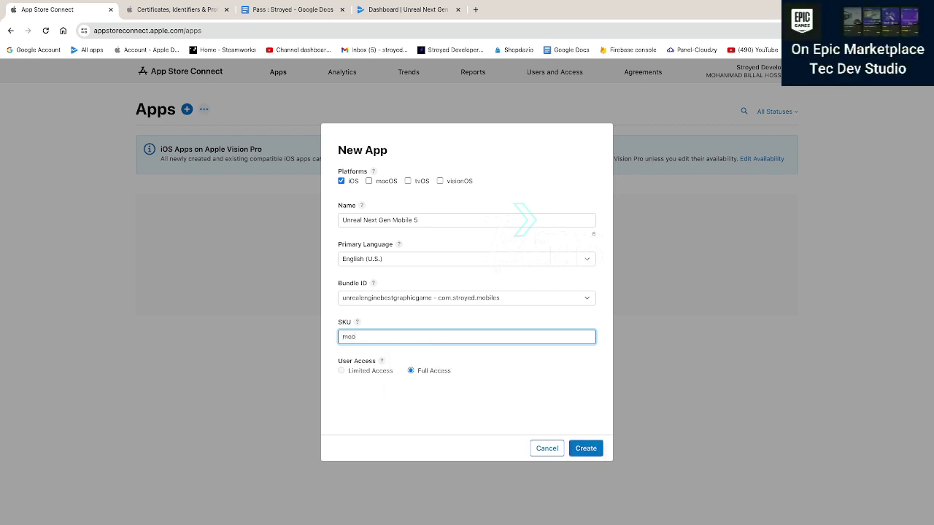
key(BackSpace)
key(BackSpace)
key(BackSpace)
text(stroyed)
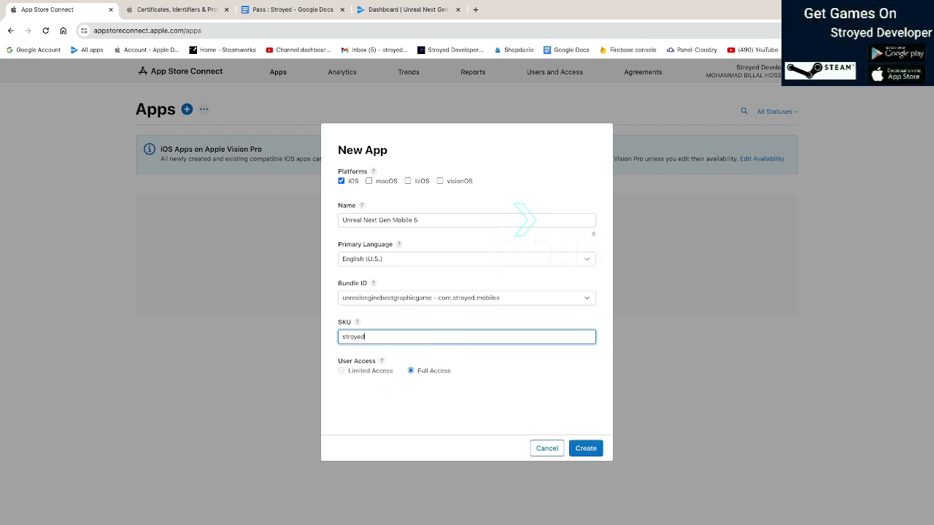
text(nex)
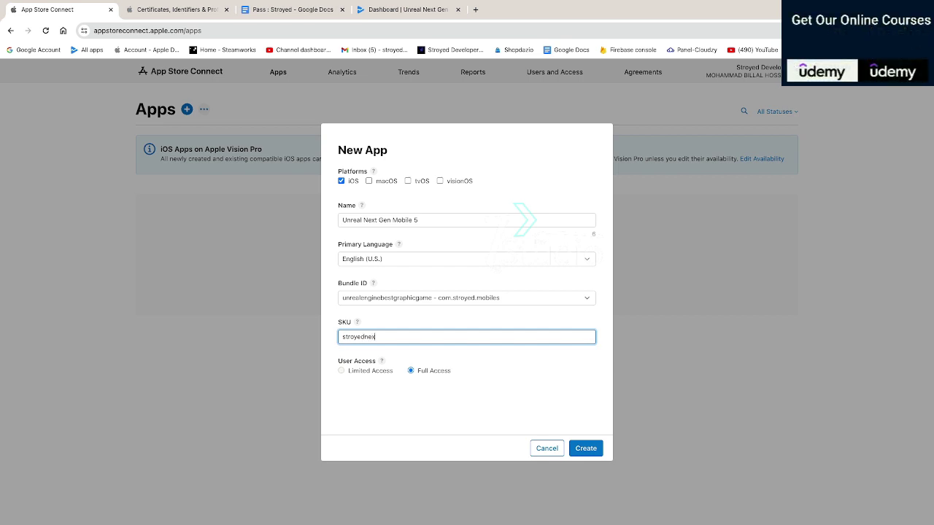
text(n)
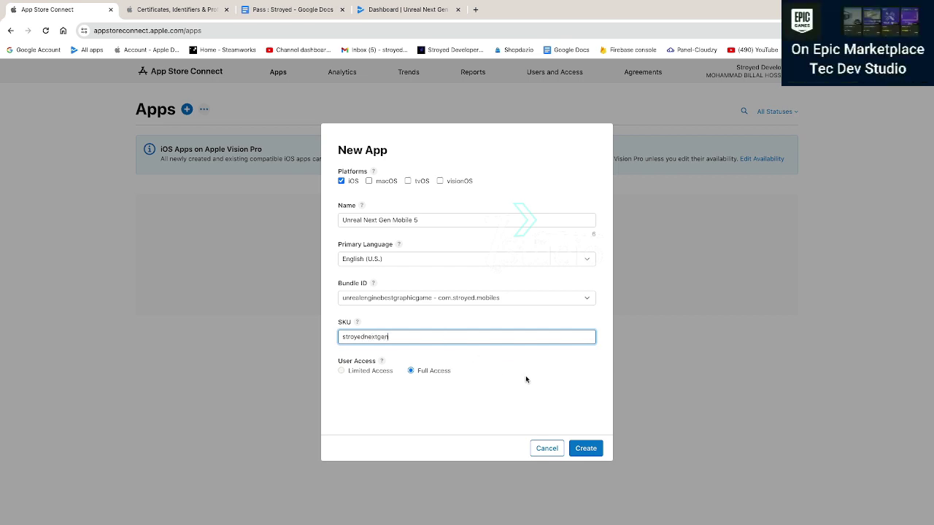
Create the Unreal Next Gen Mobile 5 app record and scroll its iOS App Version 1.0 page
click(593, 448)
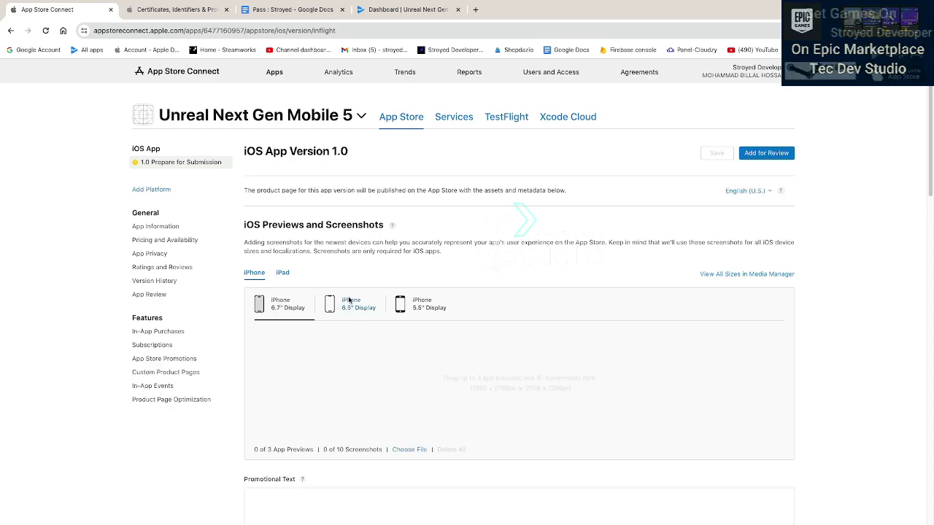
drag(931, 126, 923, 236)
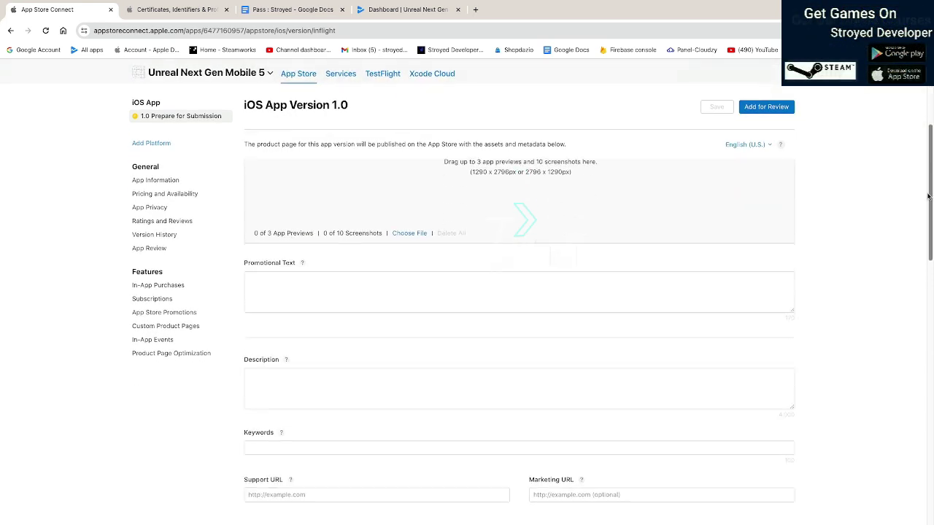